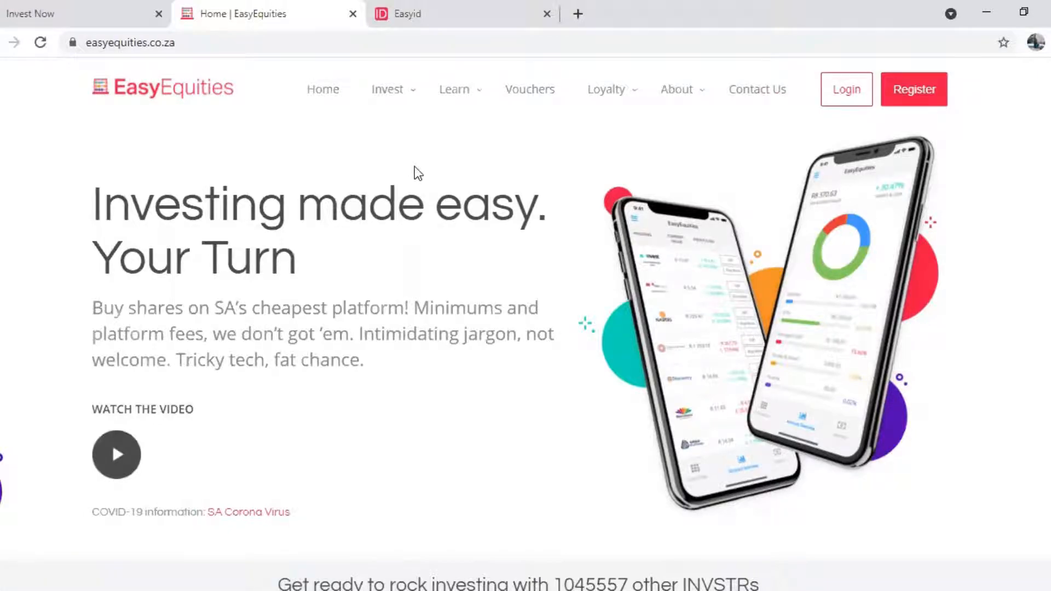
# Open the EasyEquities registration page and look over the country selection form.
pyautogui.click(932, 89)
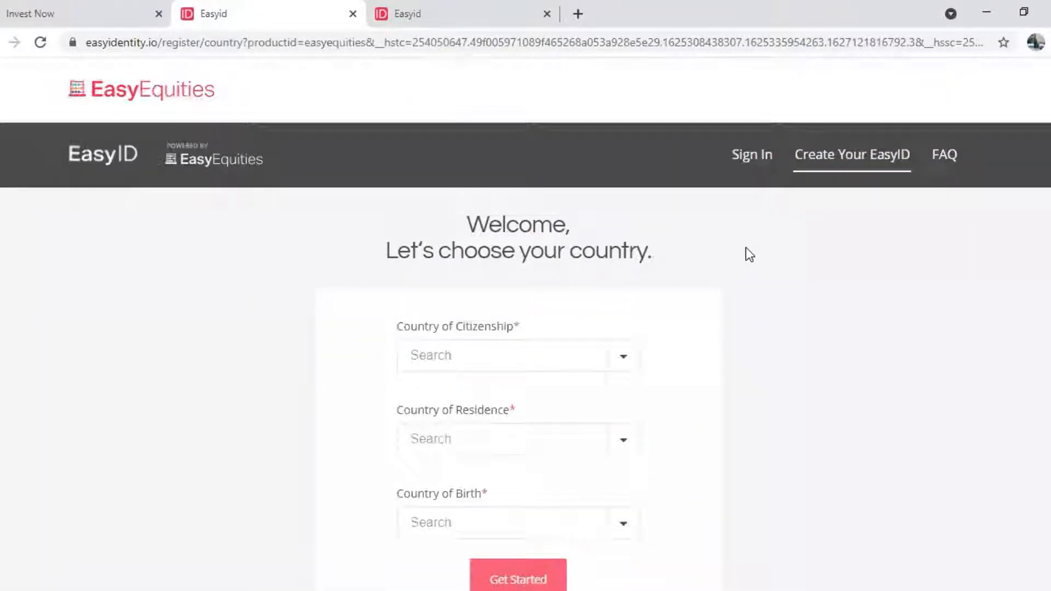
pyautogui.scroll(-6, 746, 252)
pyautogui.scroll(6, 701, 252)
# Switch to the logged-in Invest Now page and open the Deposit Funds page for the EasyEquities ZAR account.
pyautogui.click(121, 17)
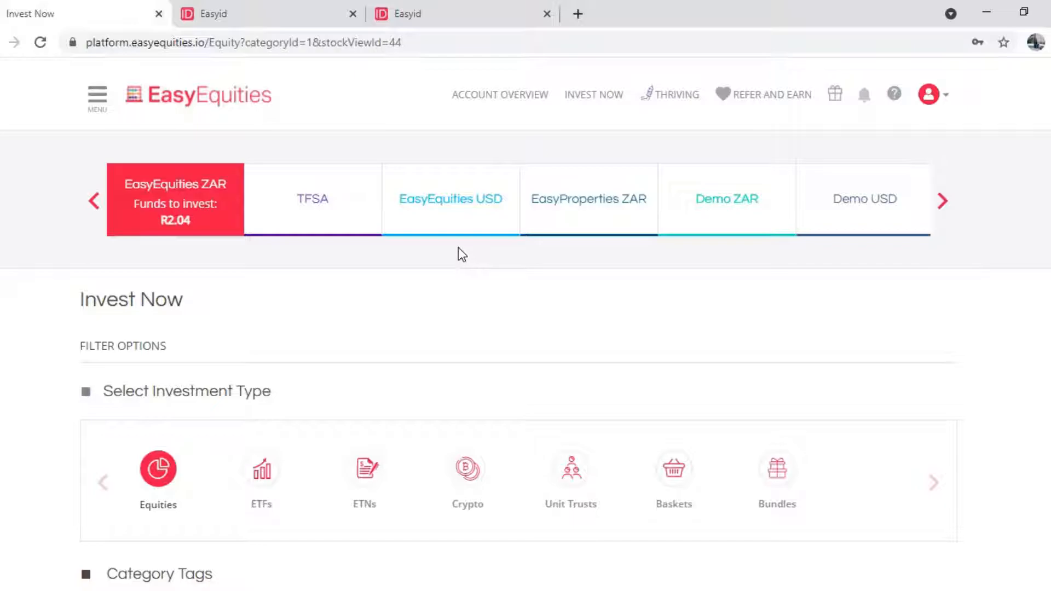
pyautogui.click(99, 99)
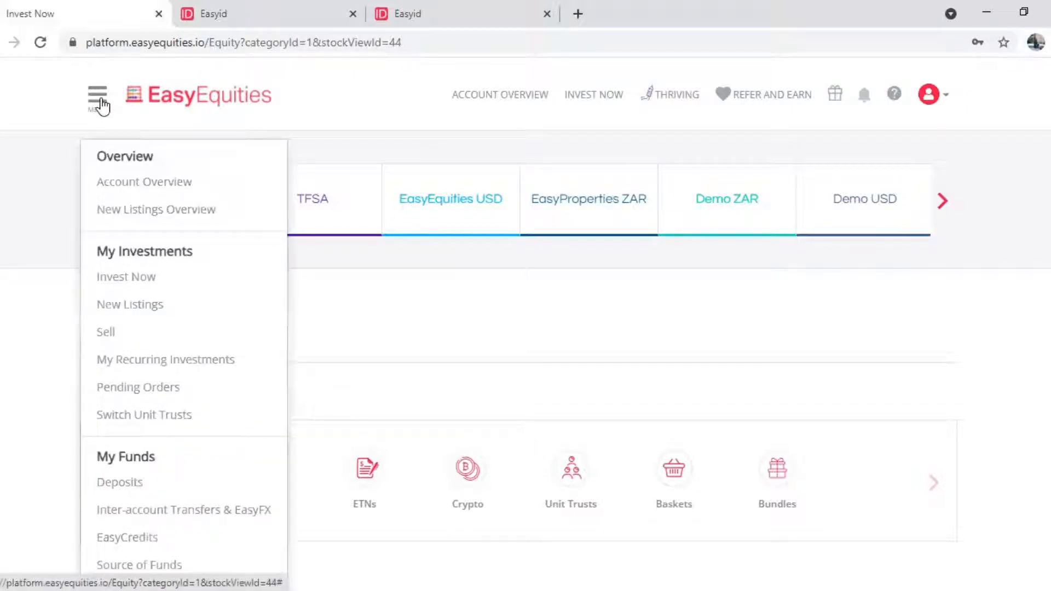
pyautogui.click(113, 482)
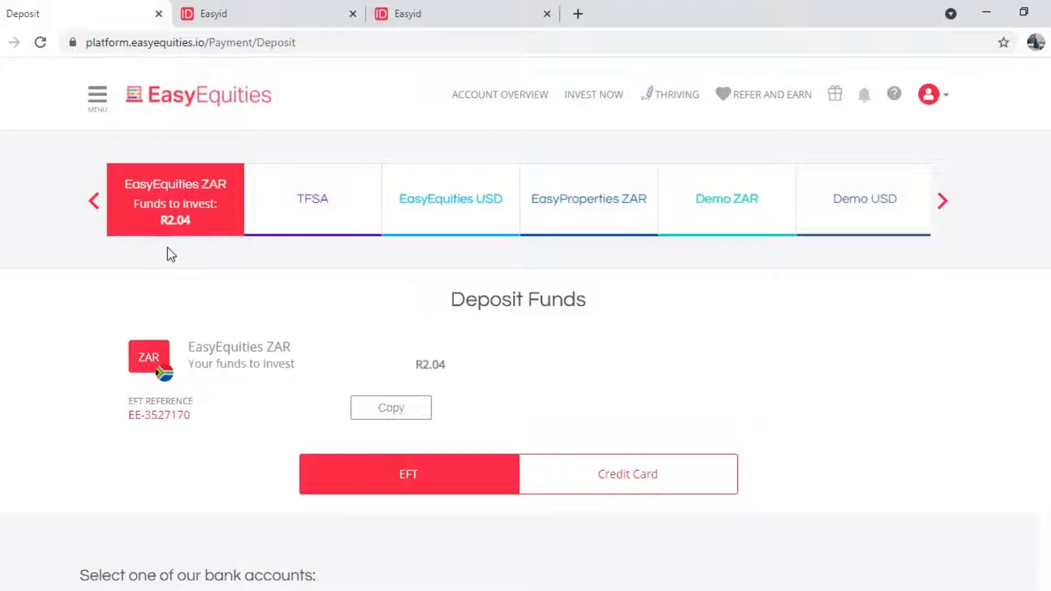
# Look through the banks offered for an EFT deposit and review the ABSA account details.
pyautogui.scroll(-2, 525, 323)
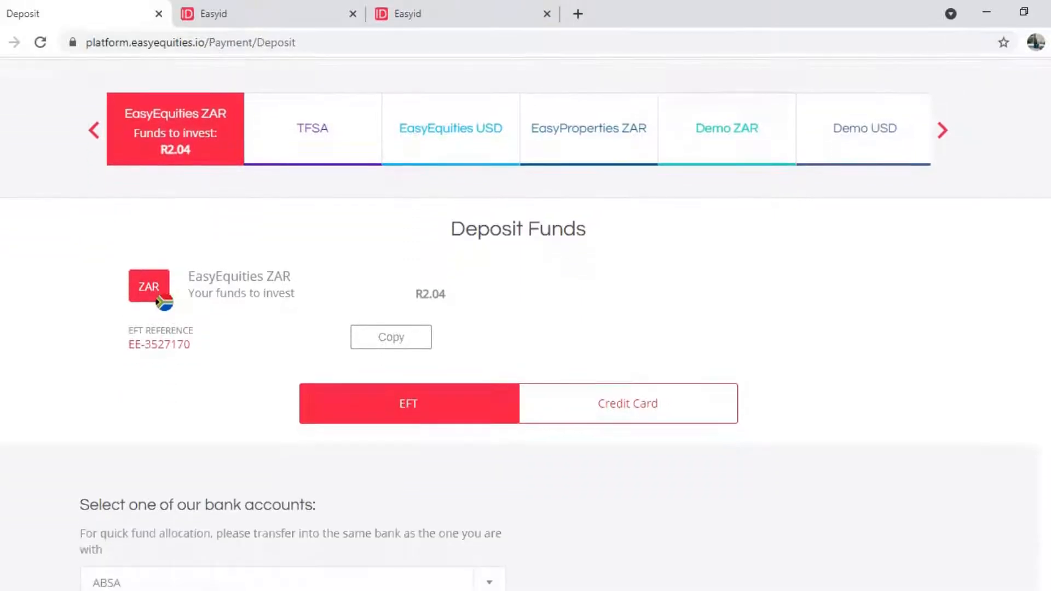
pyautogui.scroll(-1, 526, 323)
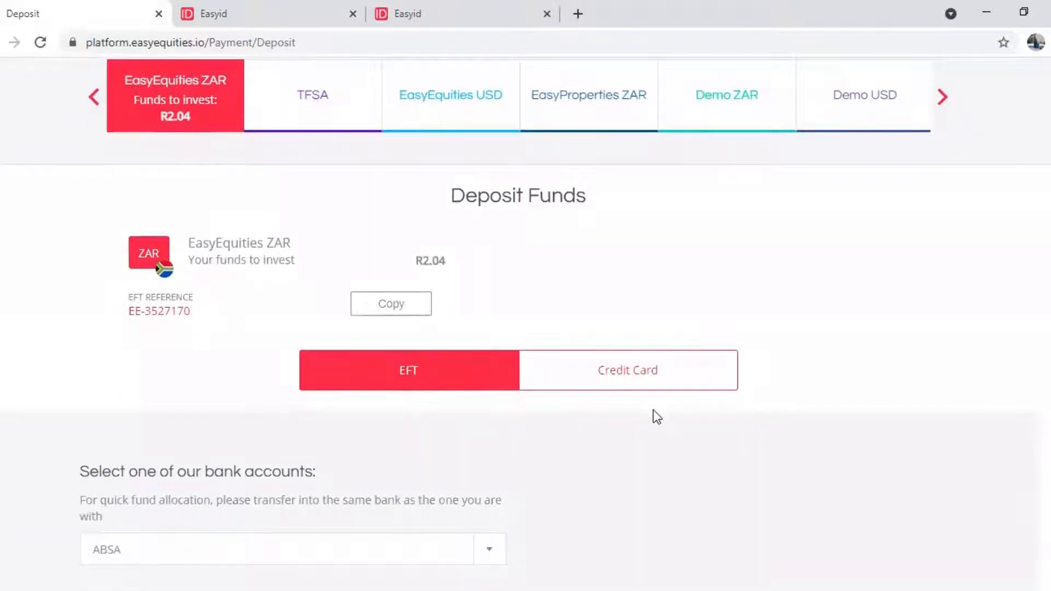
pyautogui.scroll(-3, 526, 323)
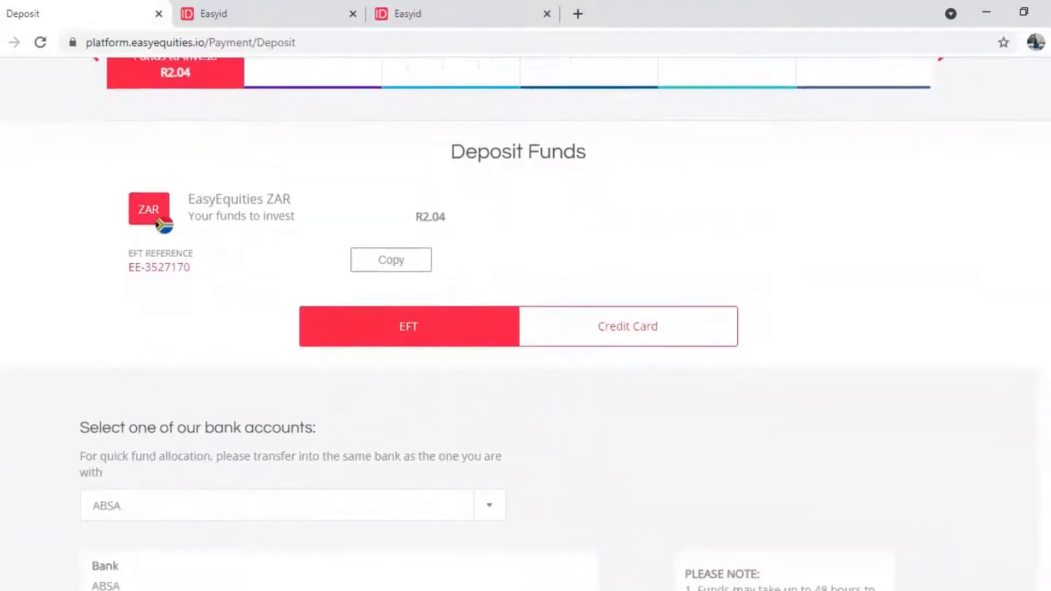
pyautogui.click(425, 464)
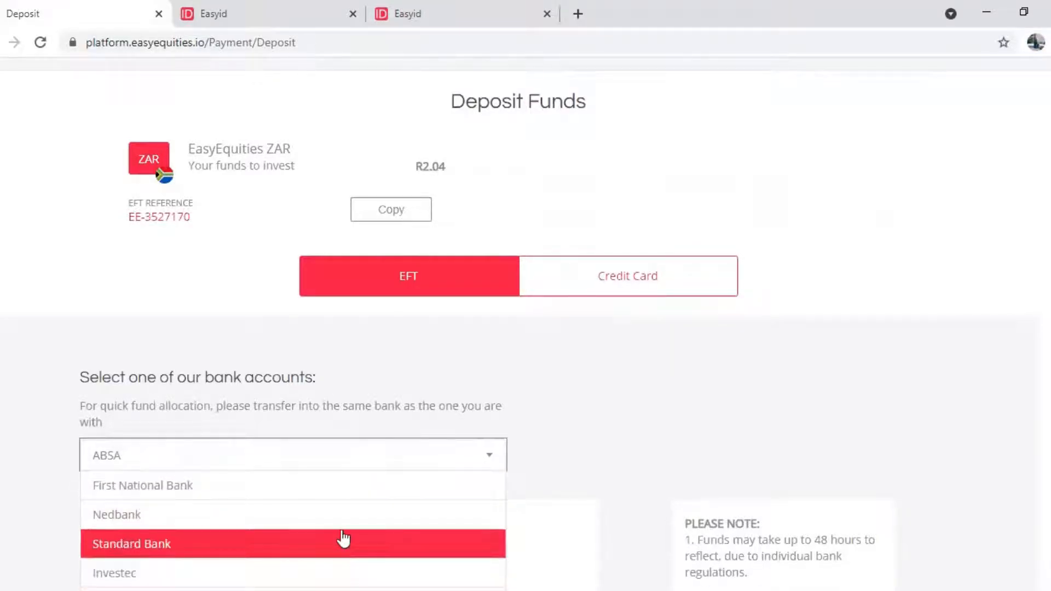
pyautogui.click(764, 379)
pyautogui.scroll(-3, 525, 328)
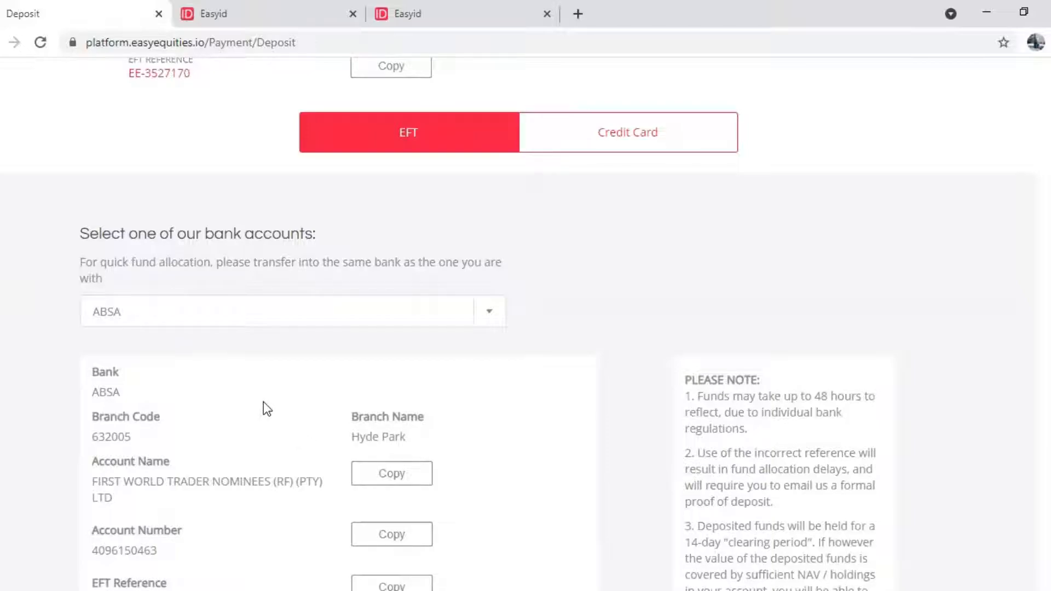
# Choose Credit Card as the deposit method and set the investment amount to R500.
pyautogui.click(714, 144)
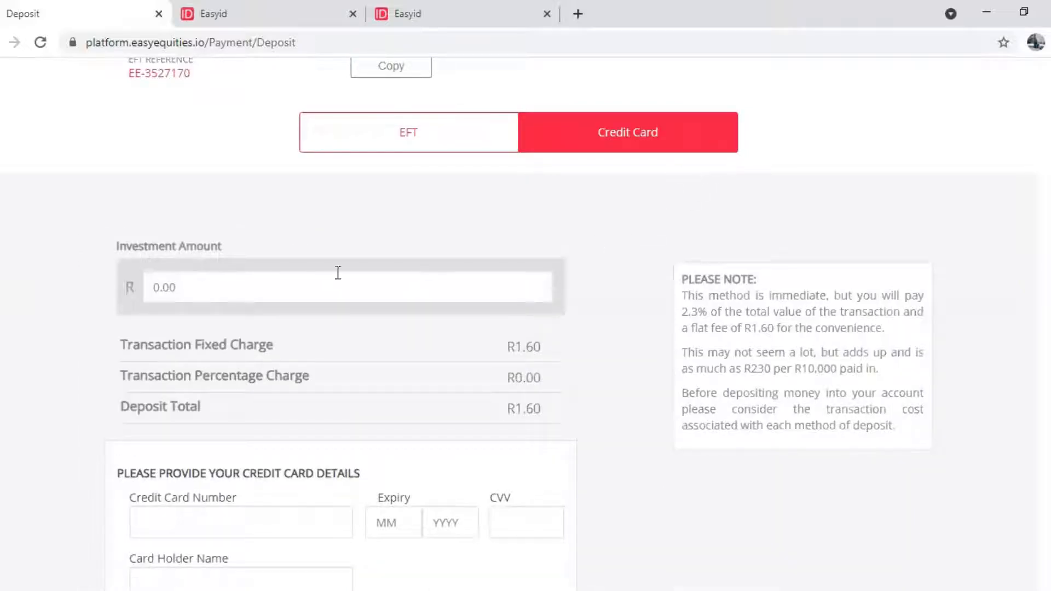
pyautogui.click(230, 286)
pyautogui.press('BackSpace')
pyautogui.press('BackSpace')
pyautogui.press('BackSpace')
pyautogui.press('BackSpace')
pyautogui.write('500')
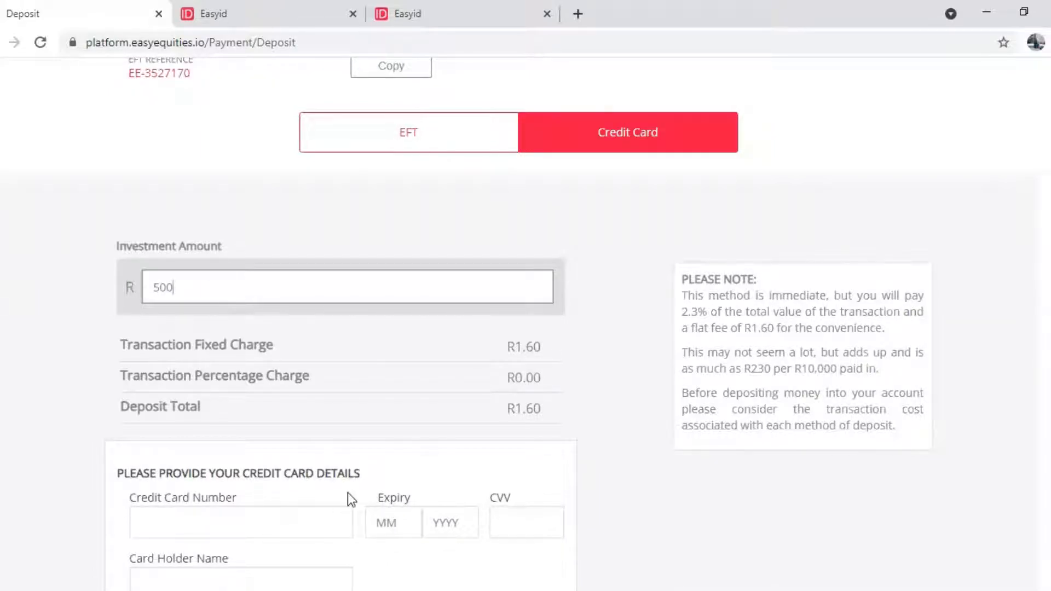
pyautogui.scroll(5, 980, 260)
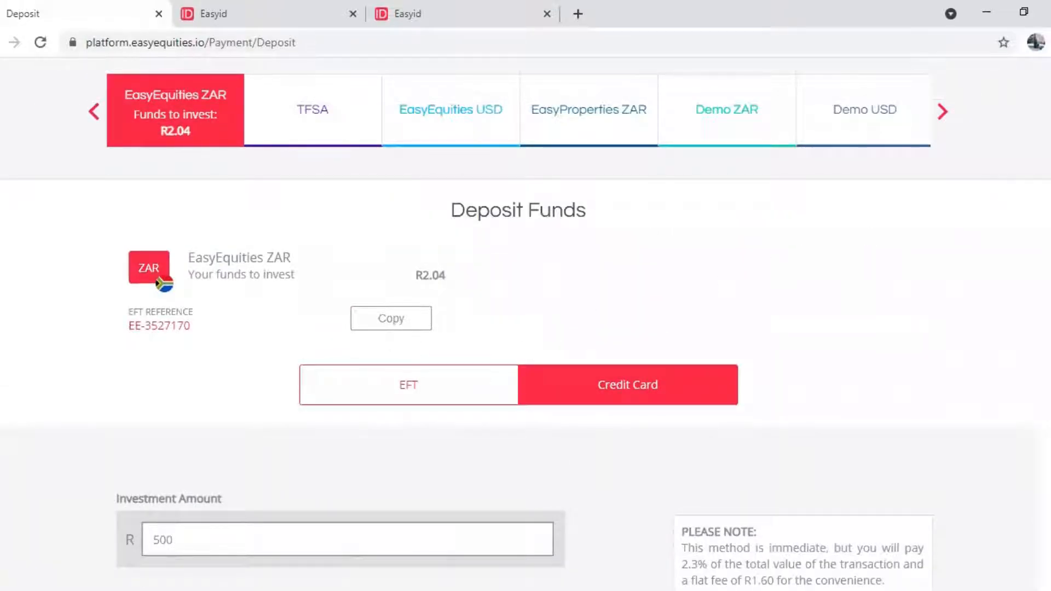
pyautogui.scroll(1, 525, 330)
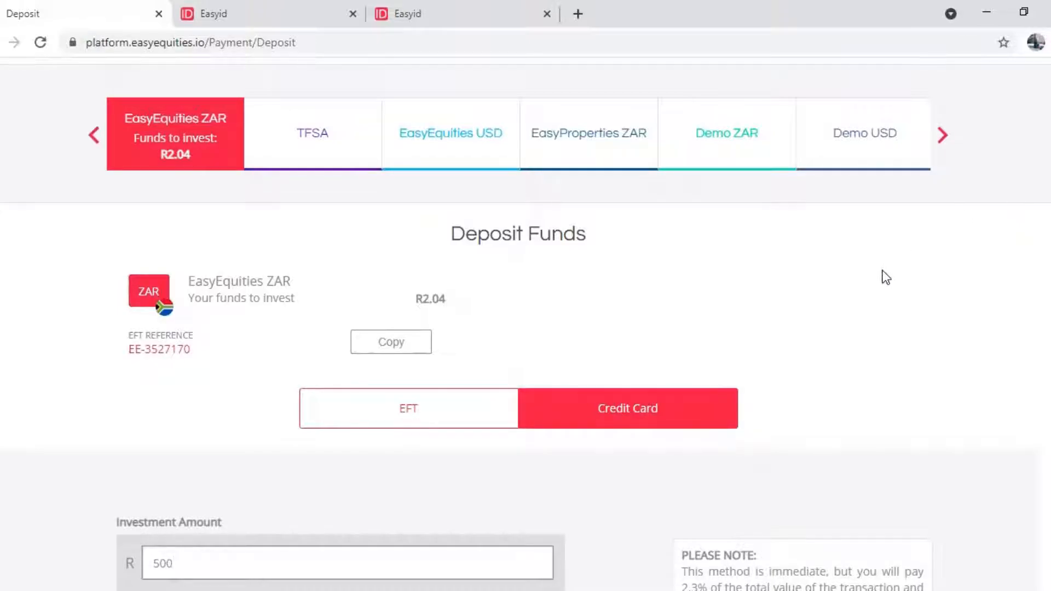
# Change the deposit method to EFT, select Capitec as the bank, and read its funding instructions.
pyautogui.scroll(-2, 884, 277)
pyautogui.scroll(-1, 1039, 239)
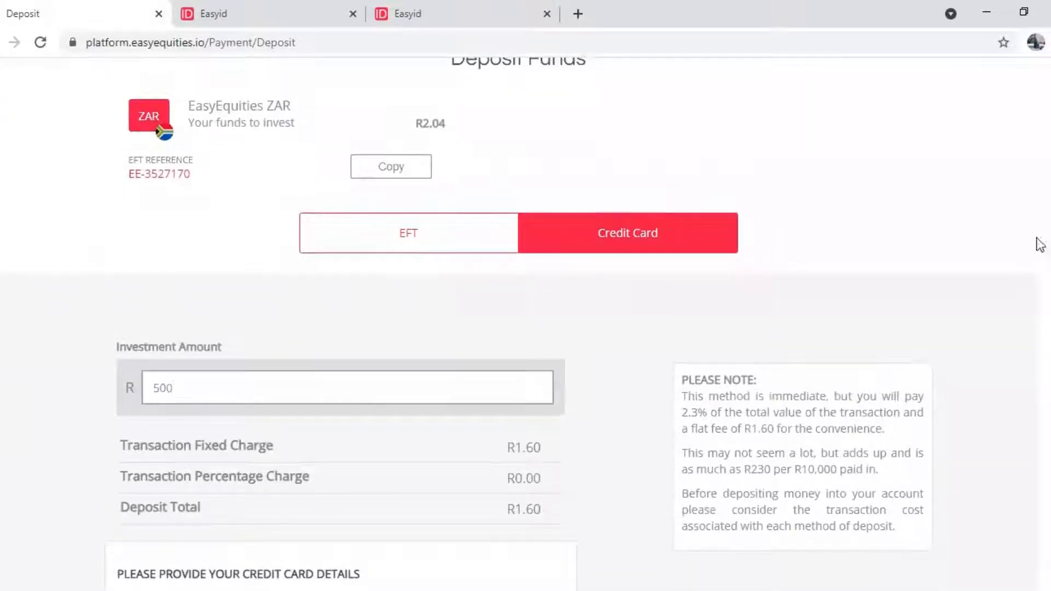
pyautogui.click(357, 216)
pyautogui.click(241, 409)
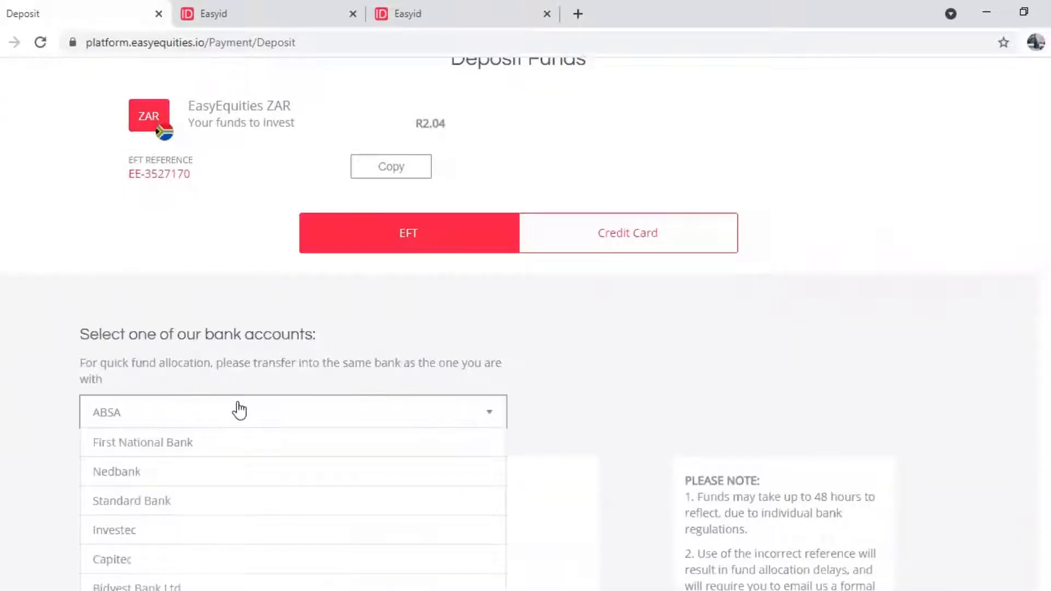
pyautogui.click(225, 556)
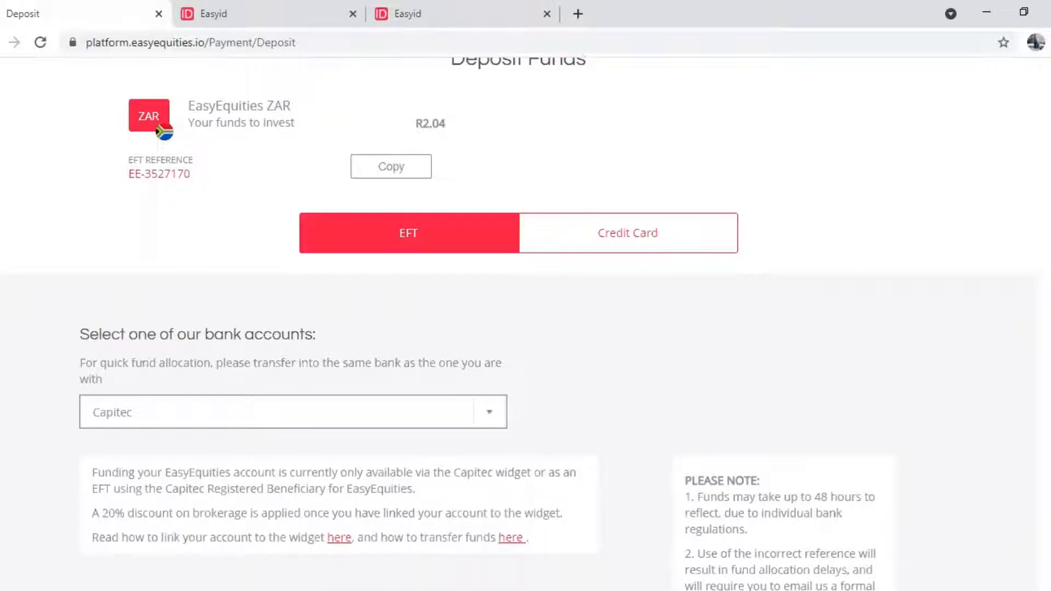
pyautogui.scroll(-1, 122, 436)
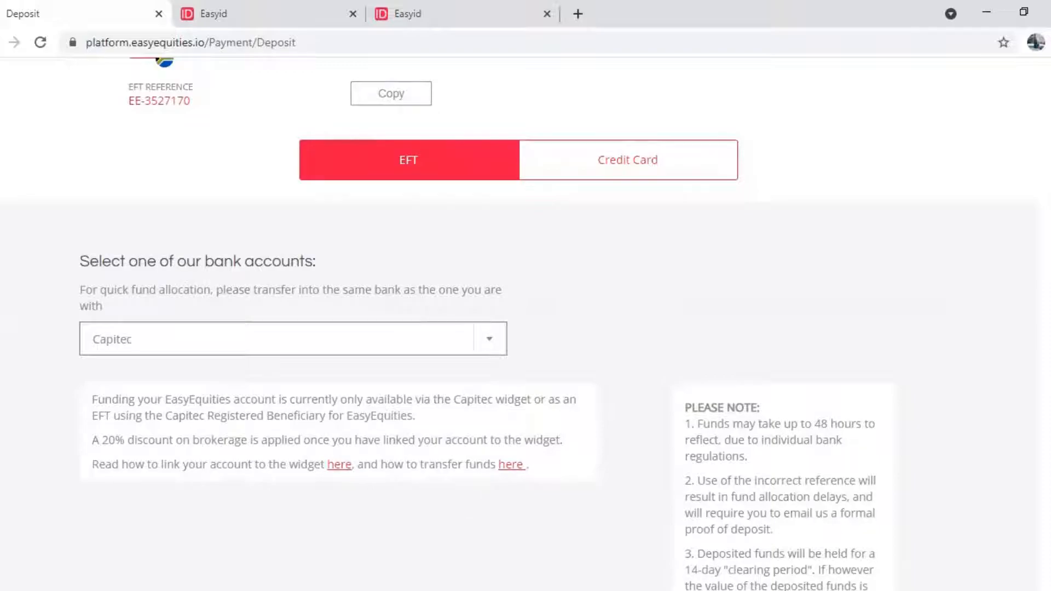
pyautogui.scroll(3, 526, 322)
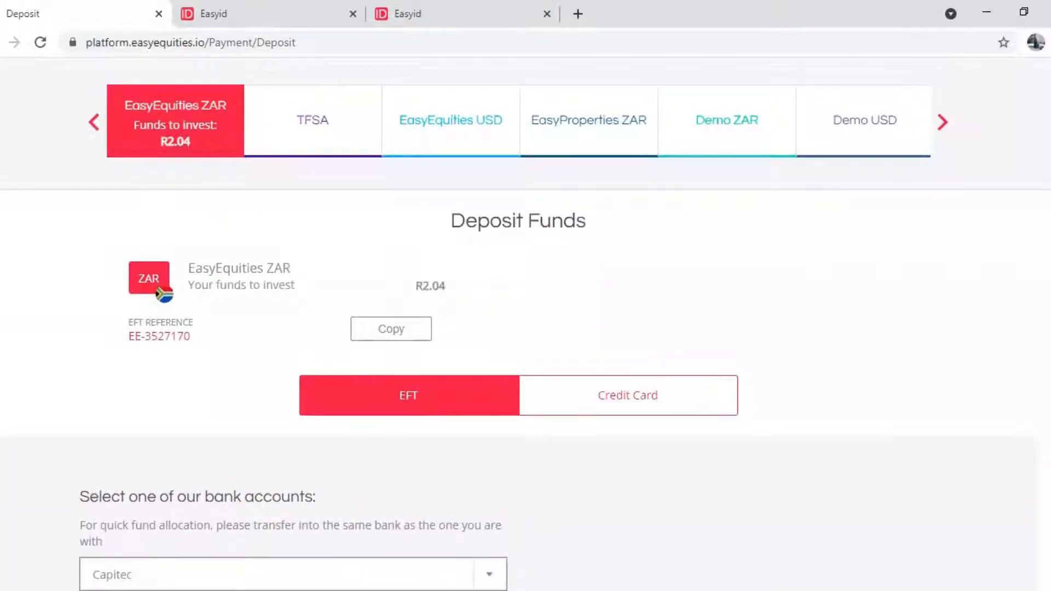
pyautogui.scroll(2, 819, 287)
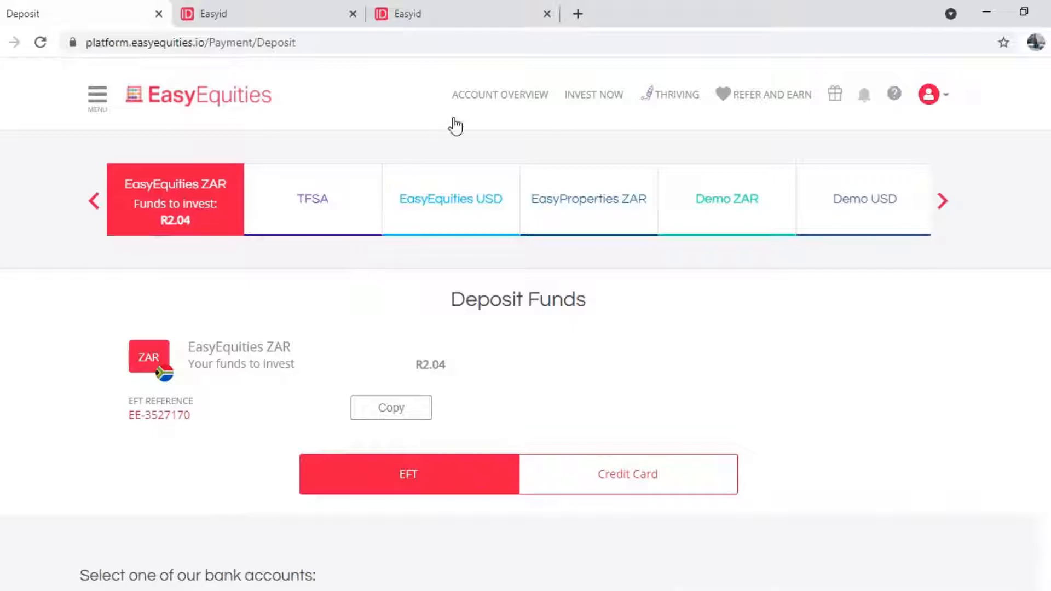
# Open the Invest Now page and browse the available category tags for equities.
pyautogui.click(575, 99)
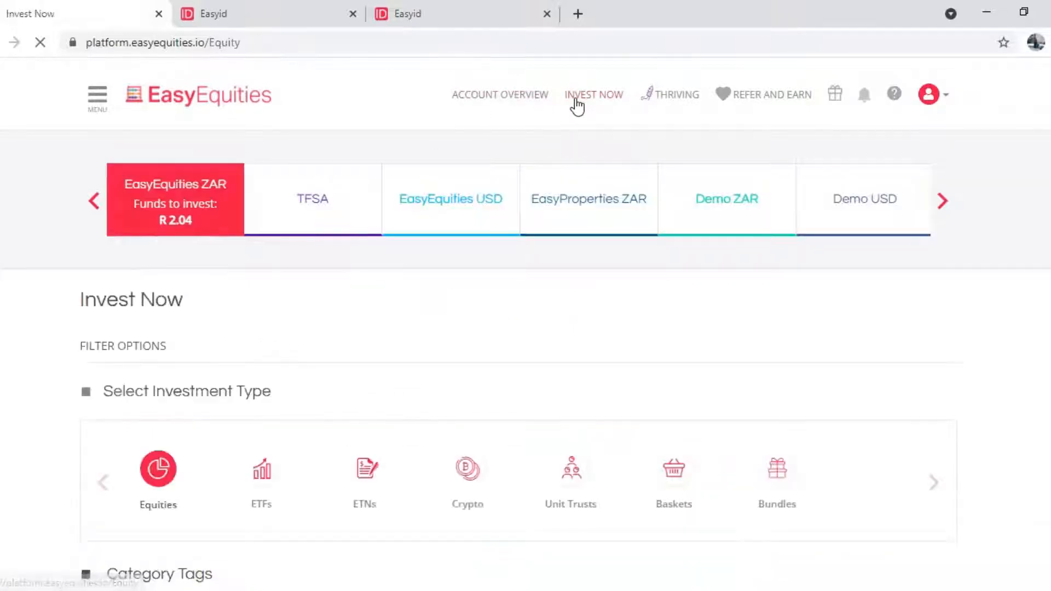
pyautogui.scroll(-2, 645, 272)
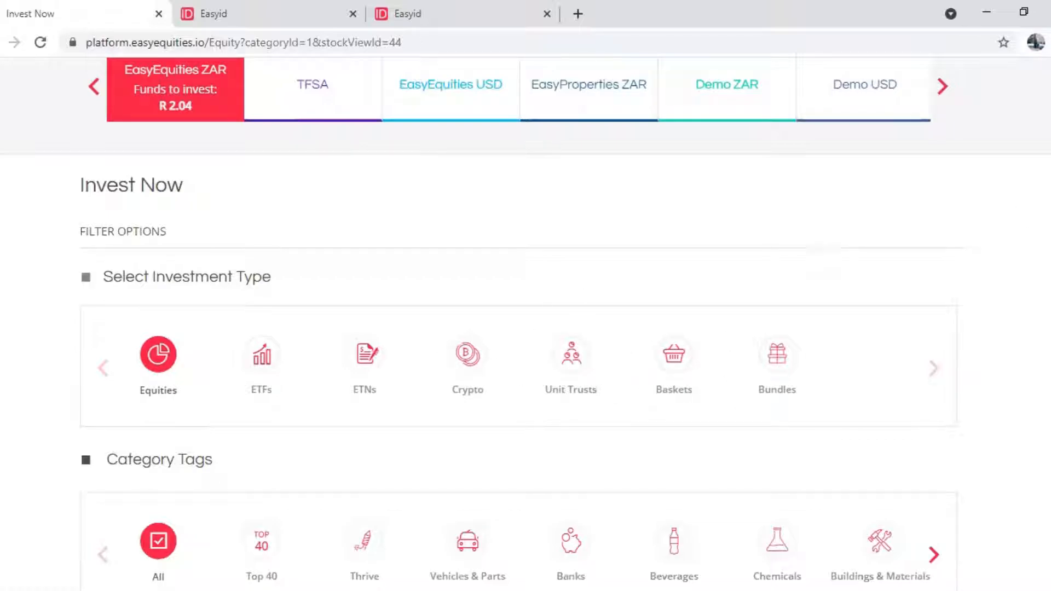
pyautogui.scroll(-3, 526, 322)
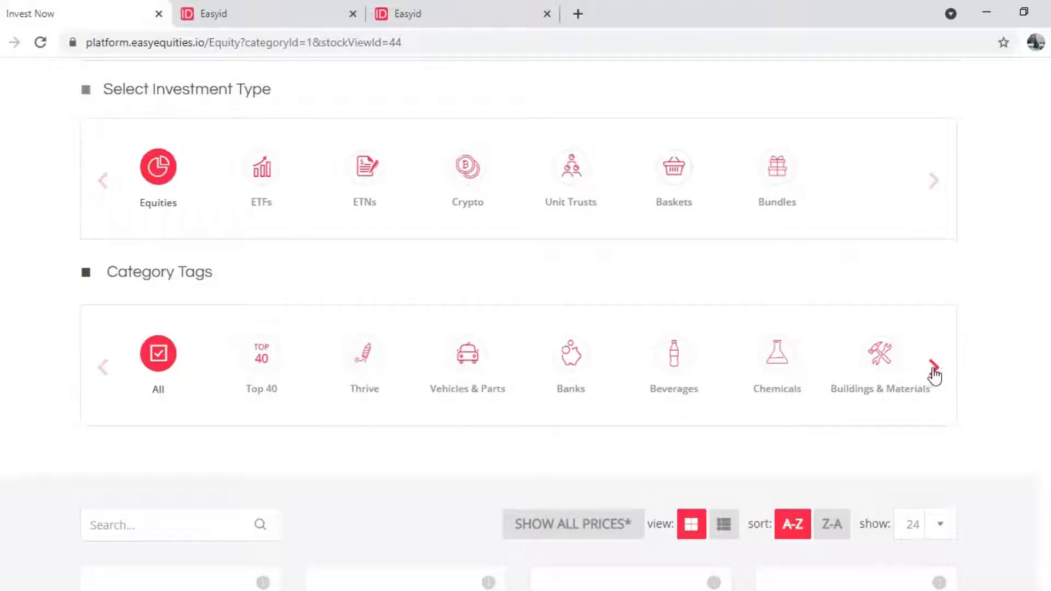
pyautogui.click(932, 374)
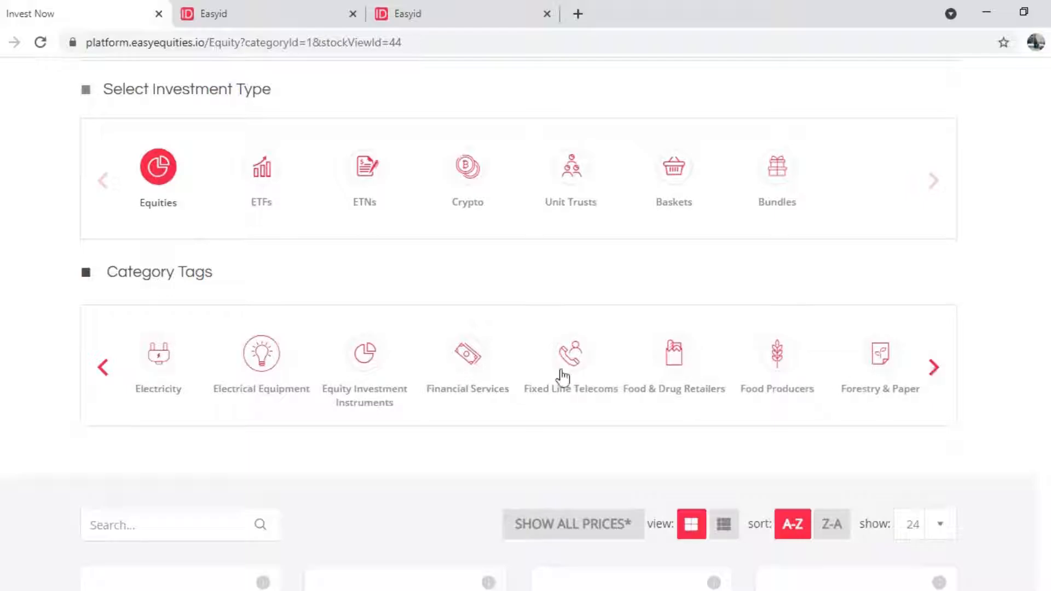
pyautogui.click(102, 369)
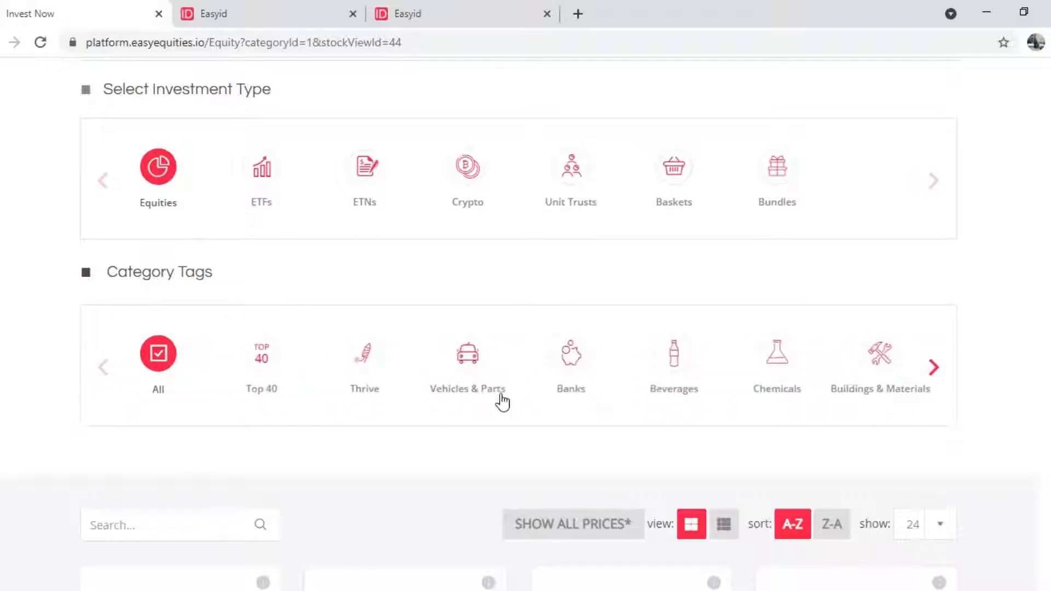
# Filter the equities by Vehicles & Parts and by Banks, looking over the companies listed in each category.
pyautogui.click(468, 362)
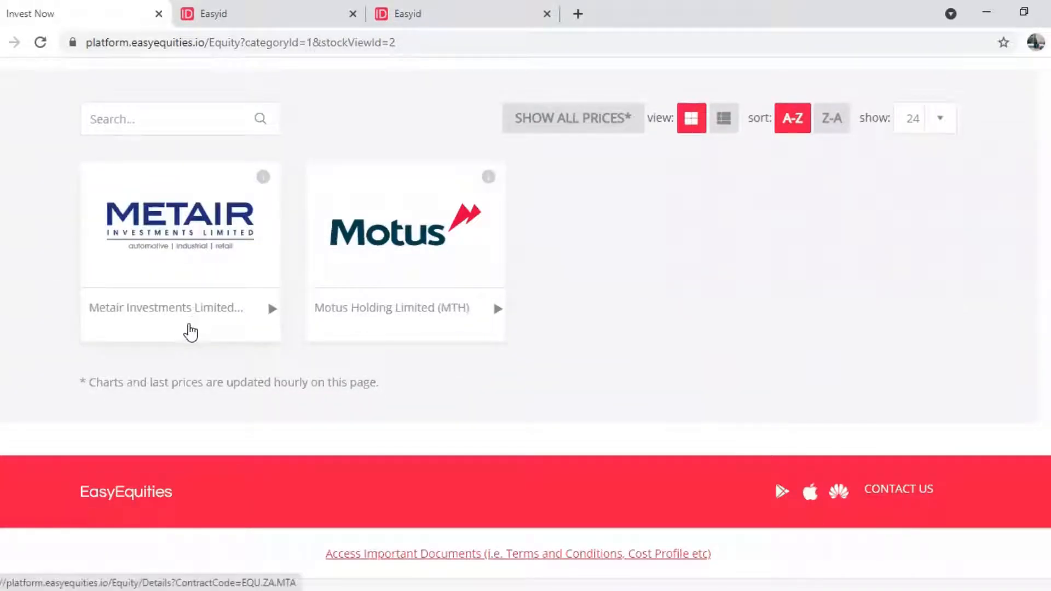
pyautogui.scroll(7, 496, 337)
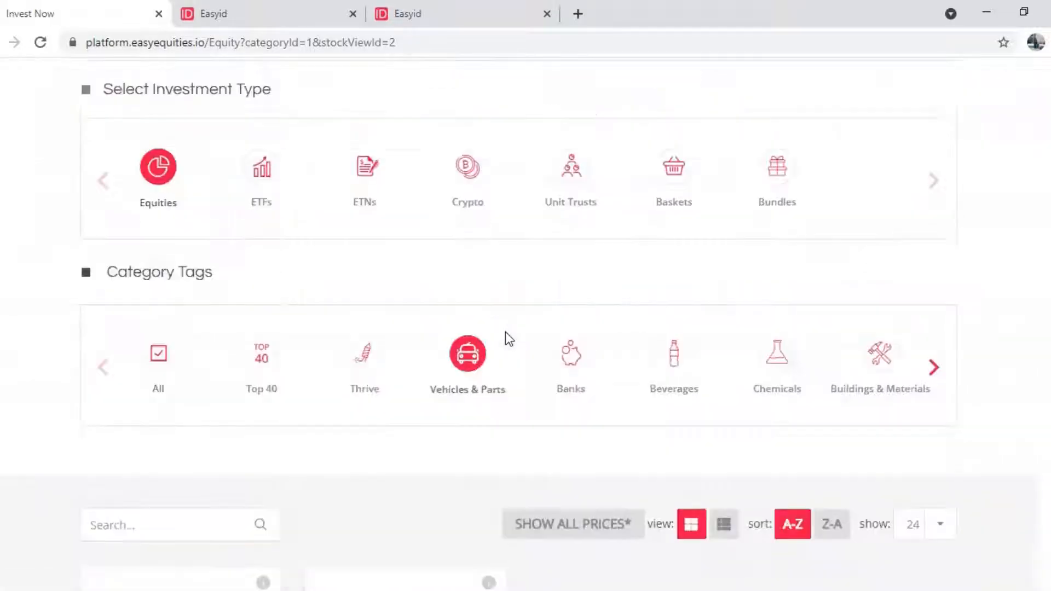
pyautogui.click(572, 367)
pyautogui.scroll(-7, 375, 303)
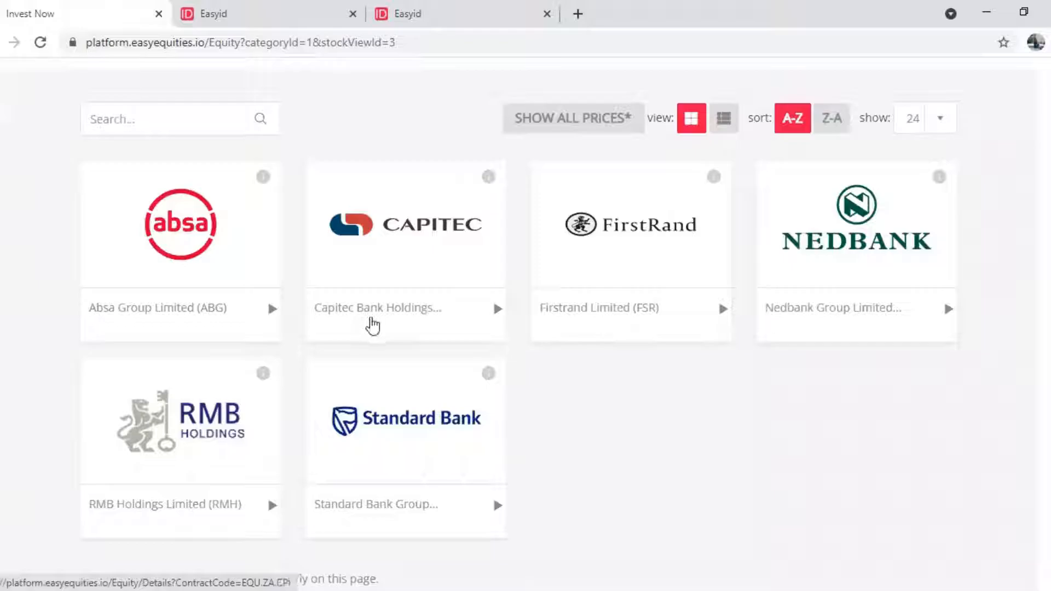
pyautogui.scroll(7, 416, 297)
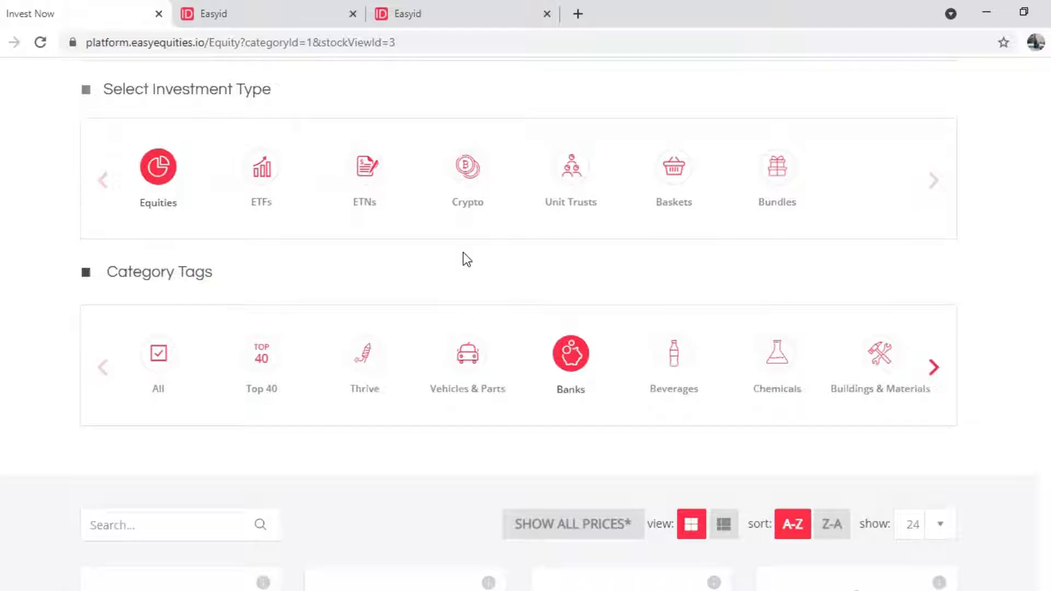
pyautogui.scroll(-7, 544, 268)
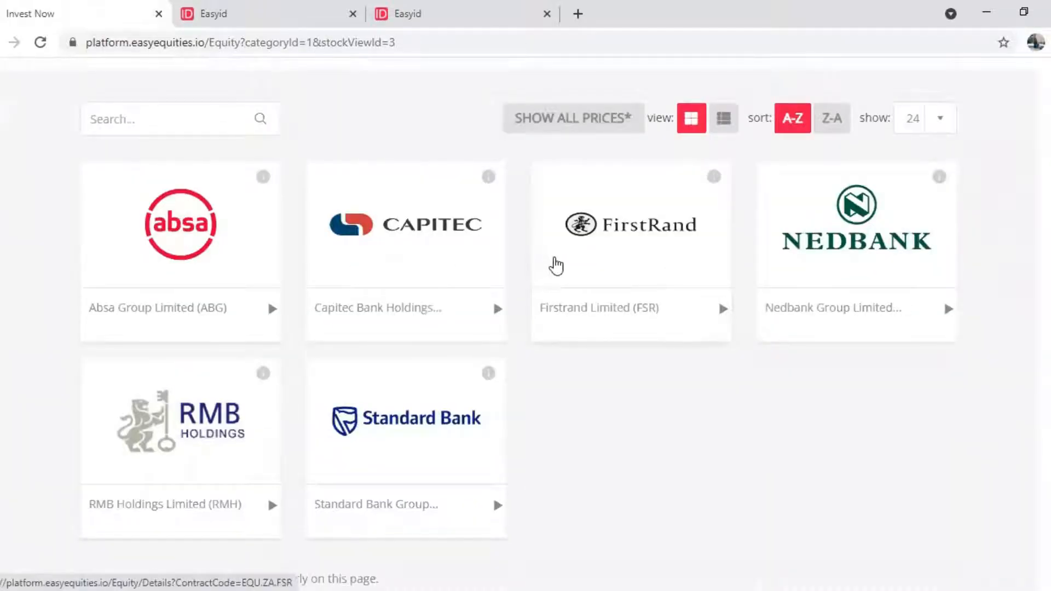
pyautogui.scroll(7, 533, 274)
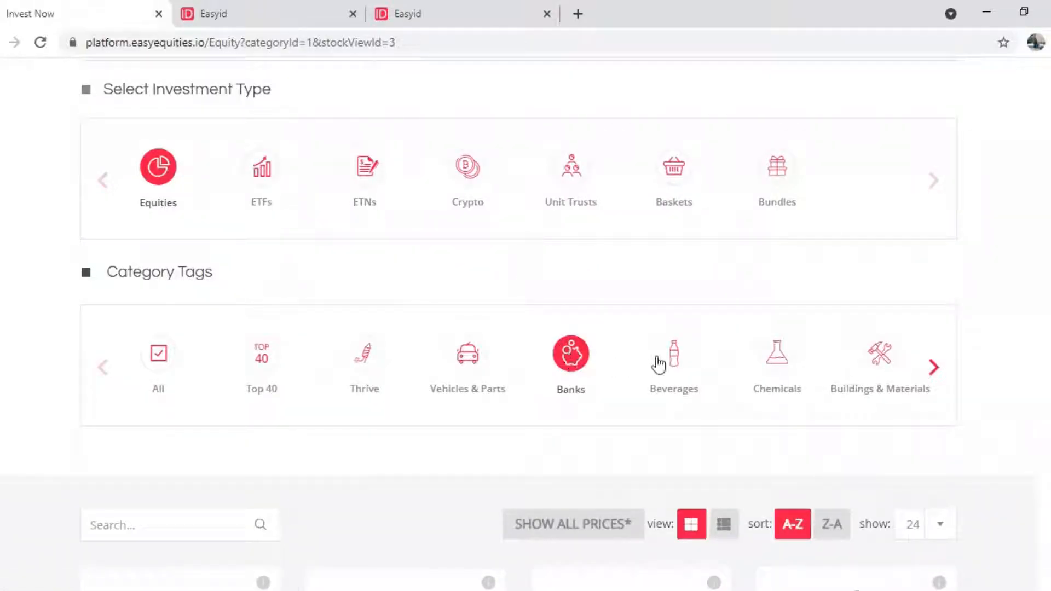
# Filter the equities by Beverages and open the Anheuser-Busch InBev buy page to examine its one-month price chart.
pyautogui.click(676, 366)
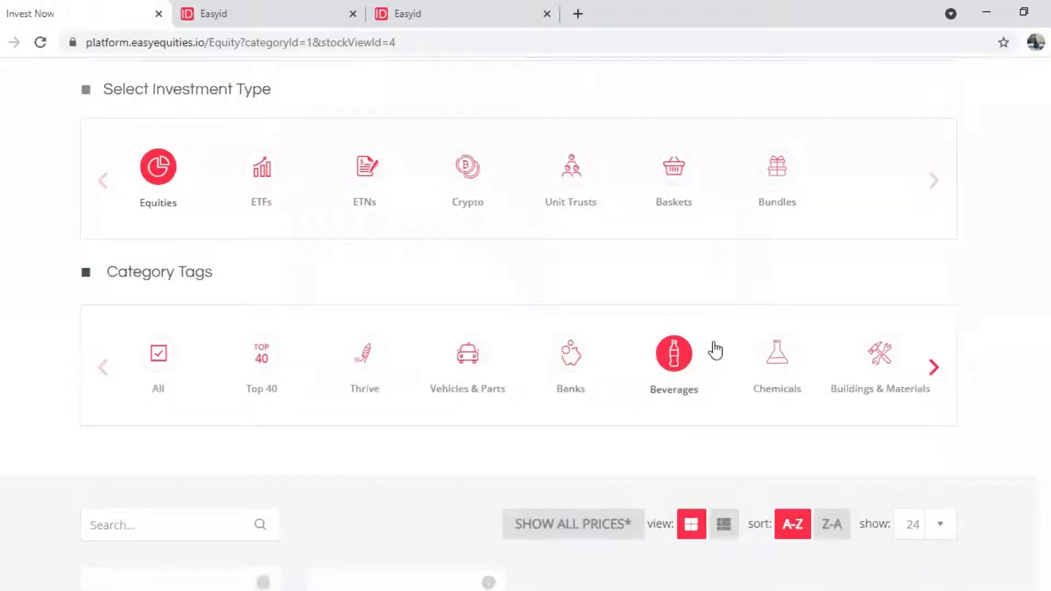
pyautogui.scroll(-6, 715, 347)
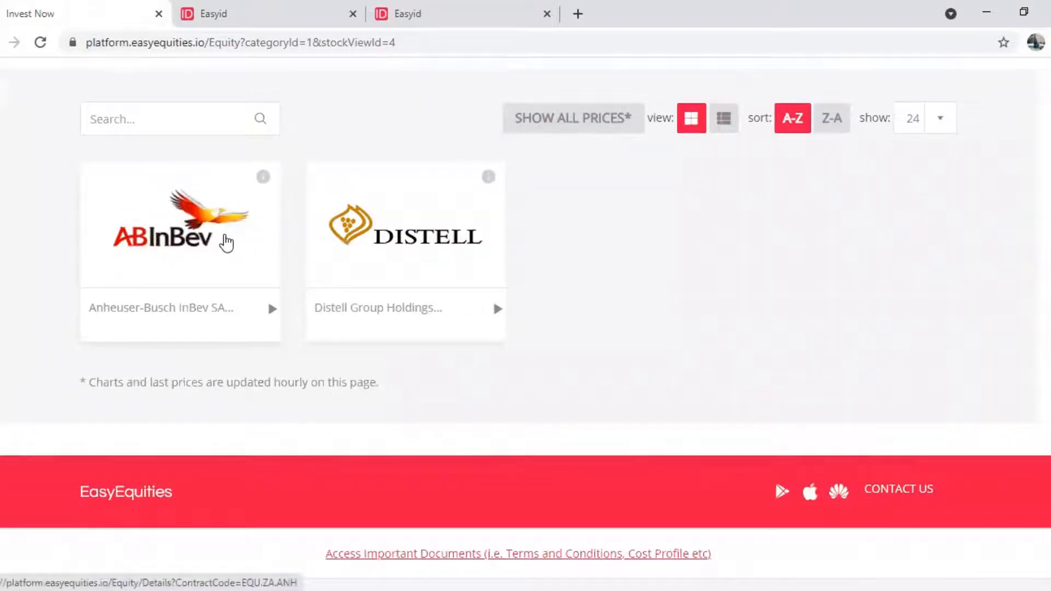
pyautogui.click(226, 241)
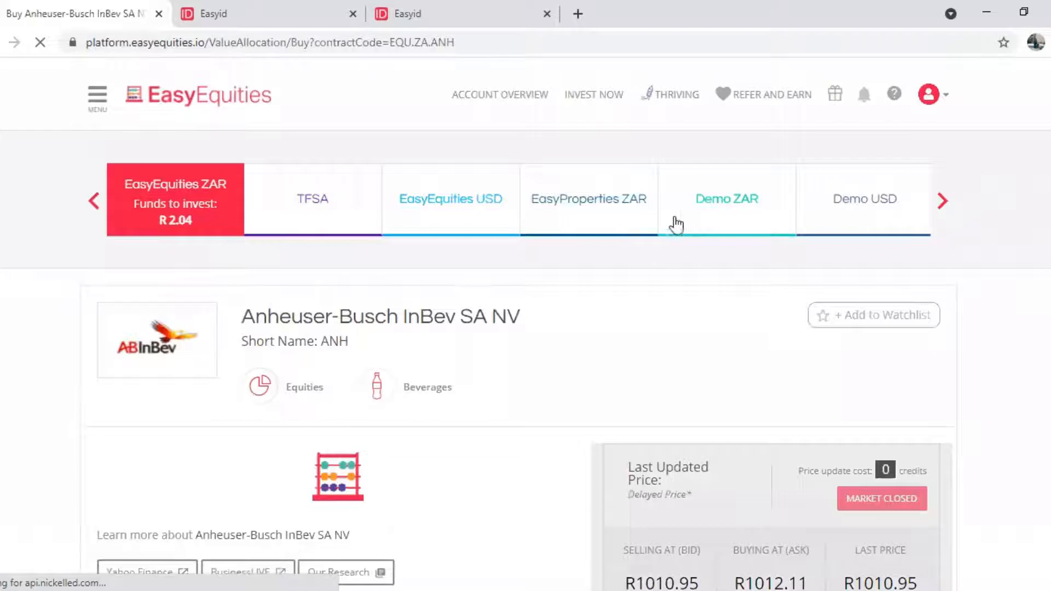
pyautogui.scroll(-1, 675, 223)
pyautogui.scroll(-3, 525, 323)
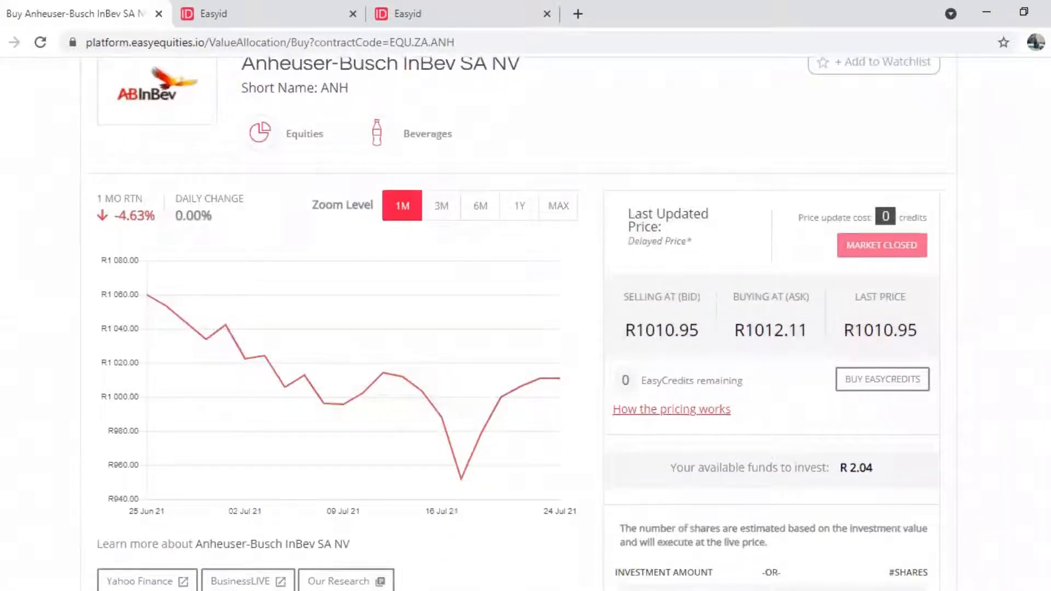
pyautogui.scroll(-1, 521, 323)
pyautogui.scroll(1, 130, 198)
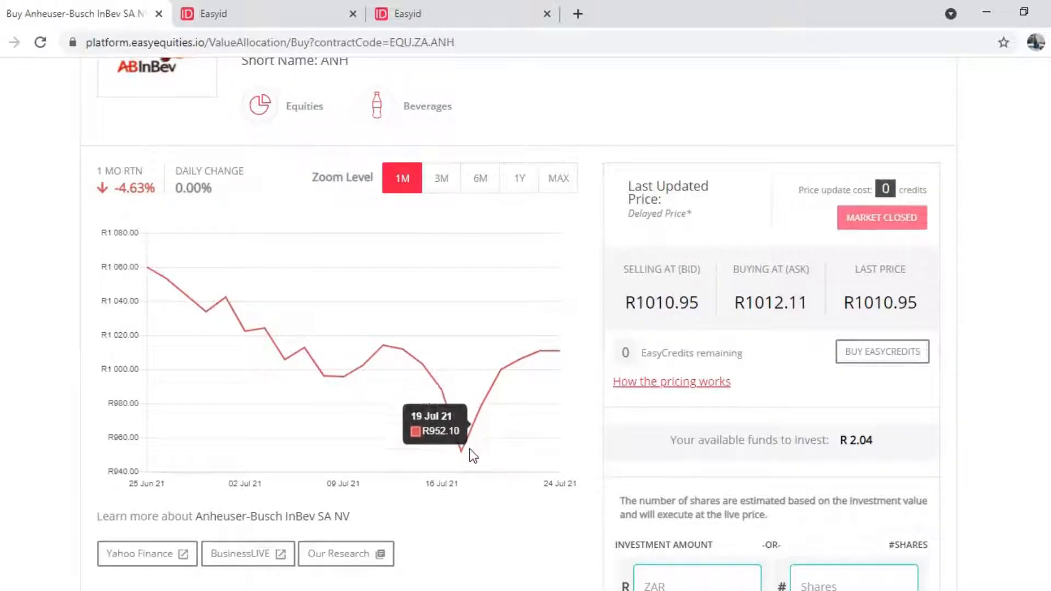
# Compare the Anheuser-Busch InBev price chart over three months, six months and one year.
pyautogui.click(452, 189)
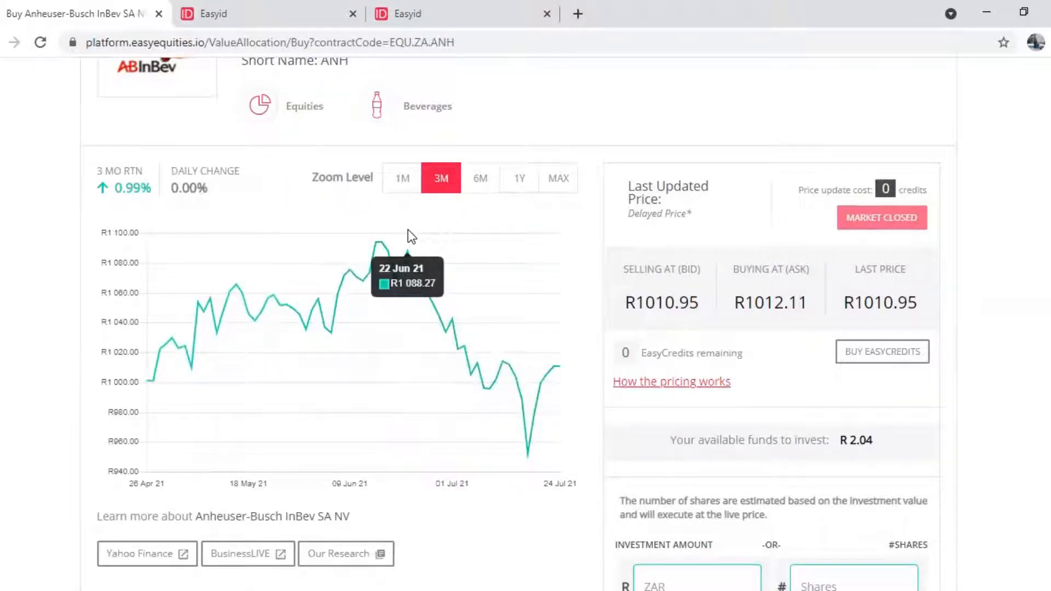
pyautogui.click(495, 188)
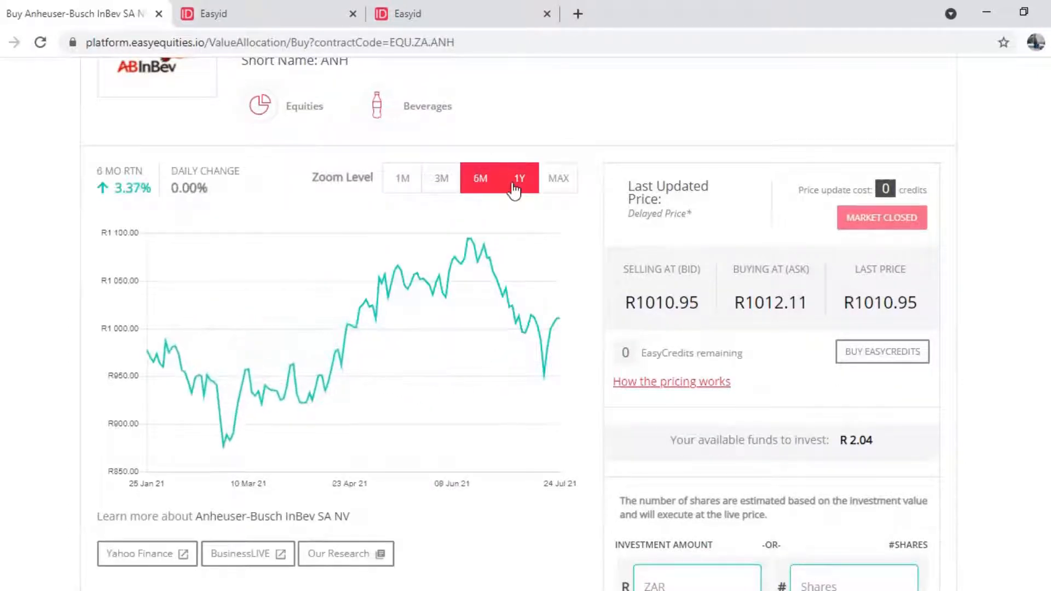
pyautogui.click(516, 183)
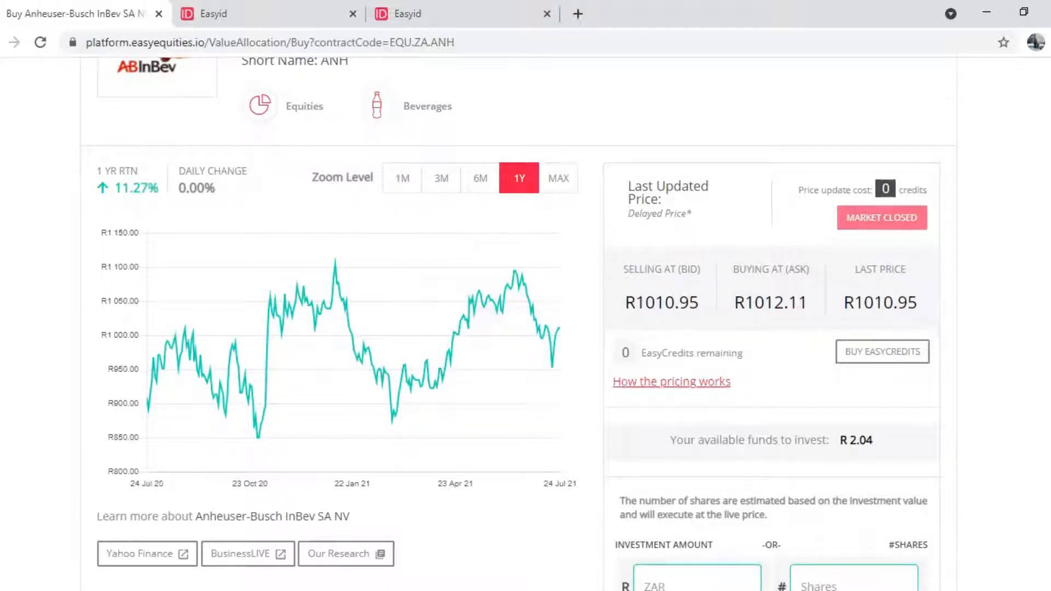
# Enter an investment amount of R500 for Anheuser-Busch InBev and calculate the estimated number of shares.
pyautogui.scroll(-2, 525, 323)
pyautogui.scroll(-1, 525, 323)
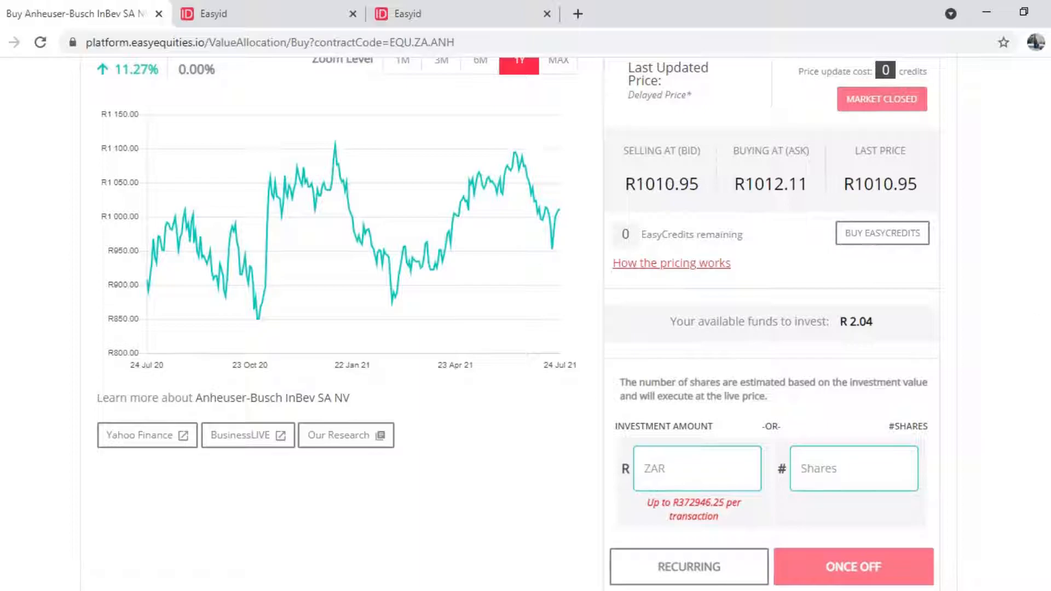
pyautogui.scroll(-3, 778, 186)
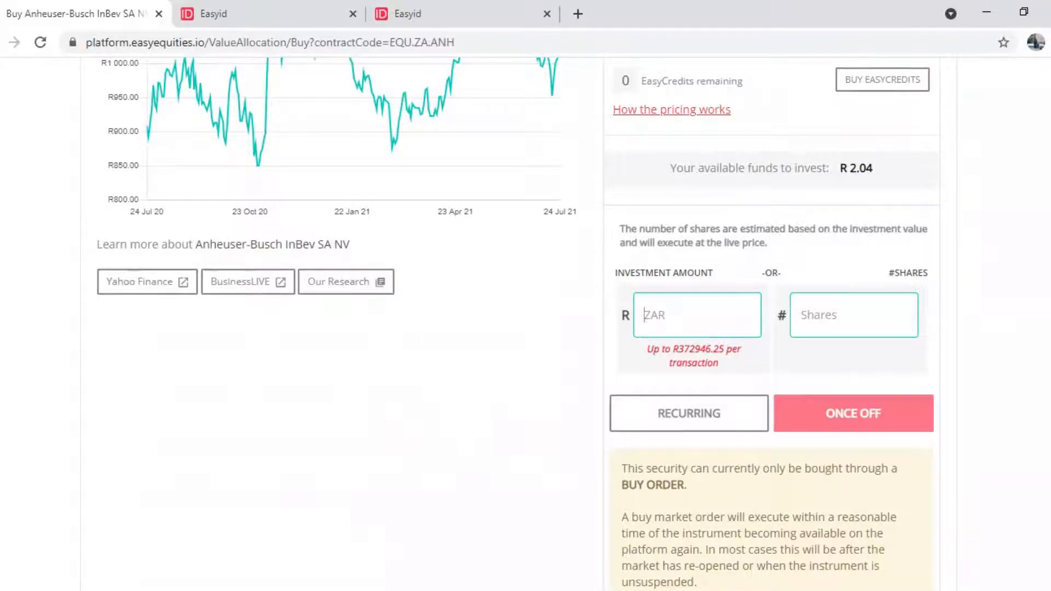
pyautogui.scroll(3, 518, 322)
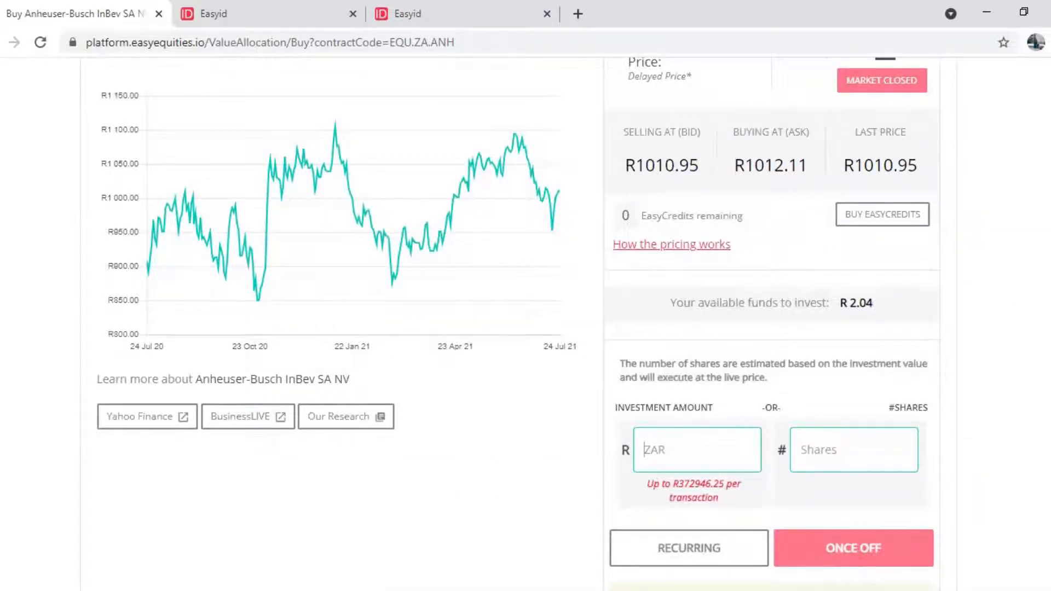
pyautogui.scroll(-1, 518, 322)
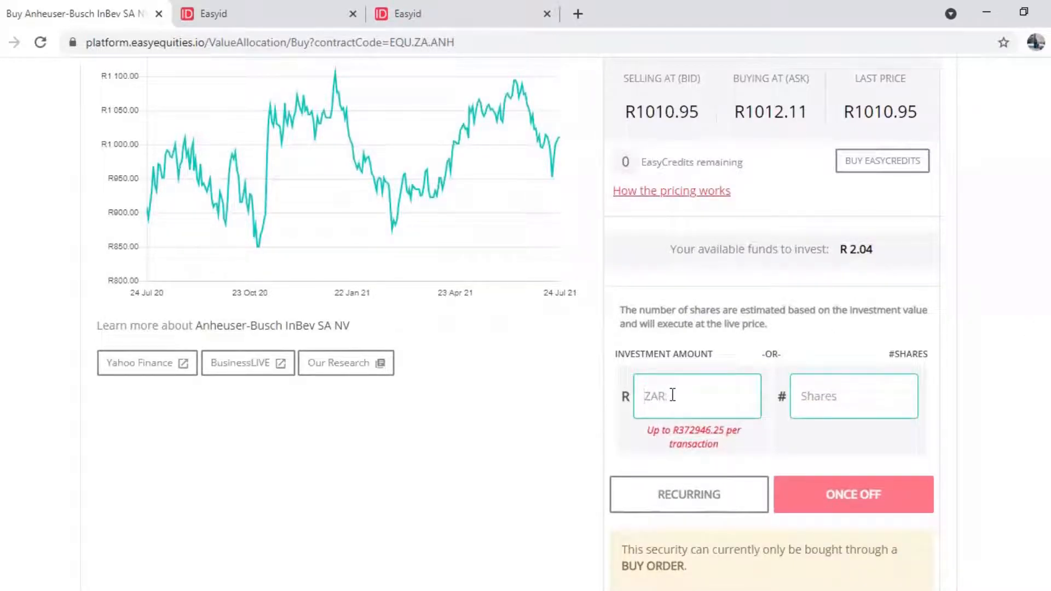
pyautogui.write('500')
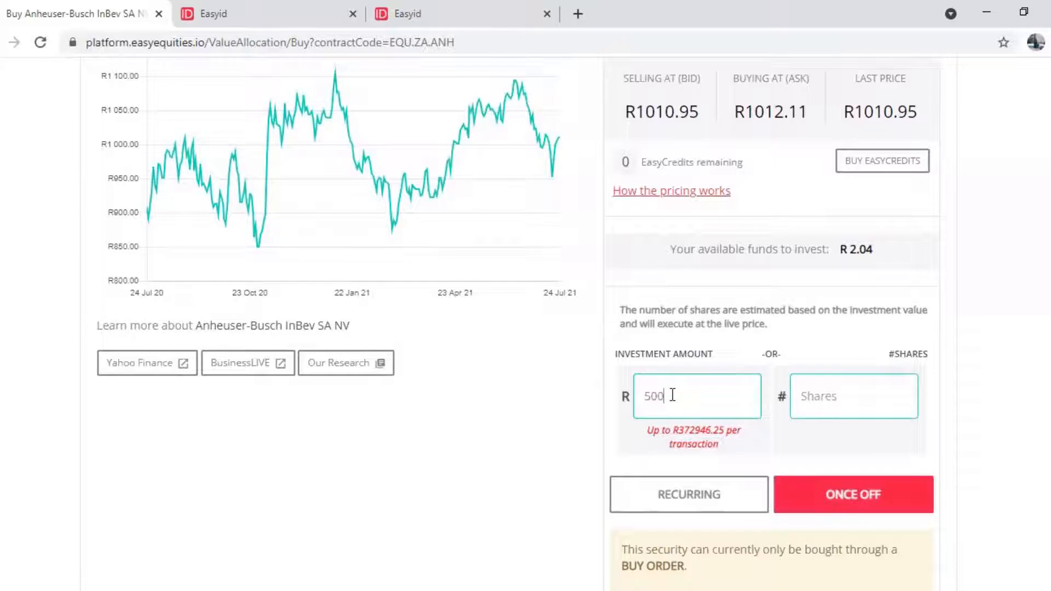
pyautogui.press('Tab')
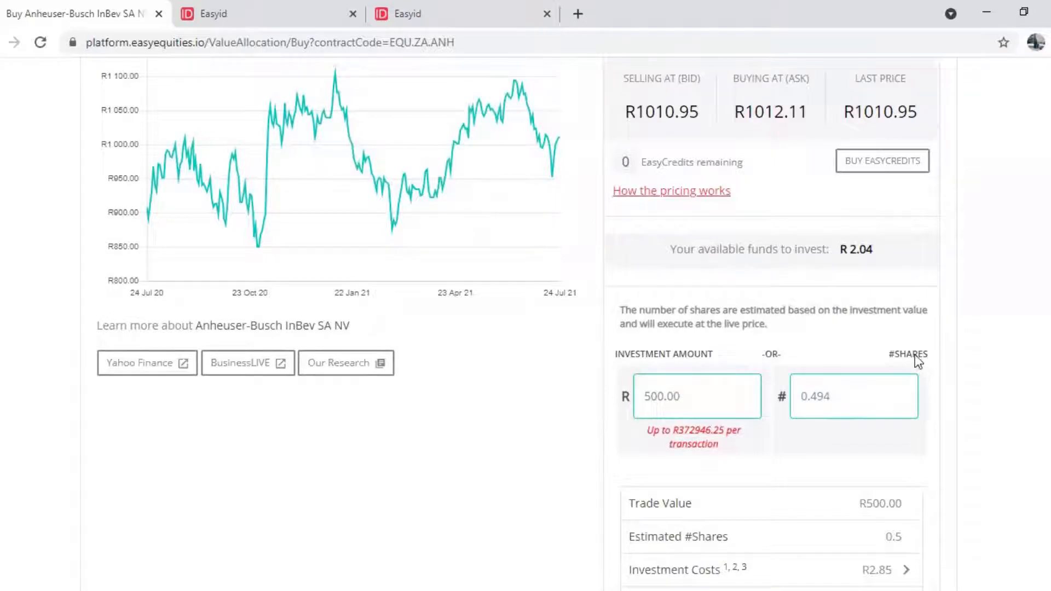
# Change the investment amount to R1010.95, recalculate the shares, and review the trade value and investment costs.
pyautogui.click(715, 411)
pyautogui.press('BackSpace')
pyautogui.press('BackSpace')
pyautogui.press('BackSpace')
pyautogui.press('BackSpace')
pyautogui.press('BackSpace')
pyautogui.press('BackSpace')
pyautogui.write('101.950')
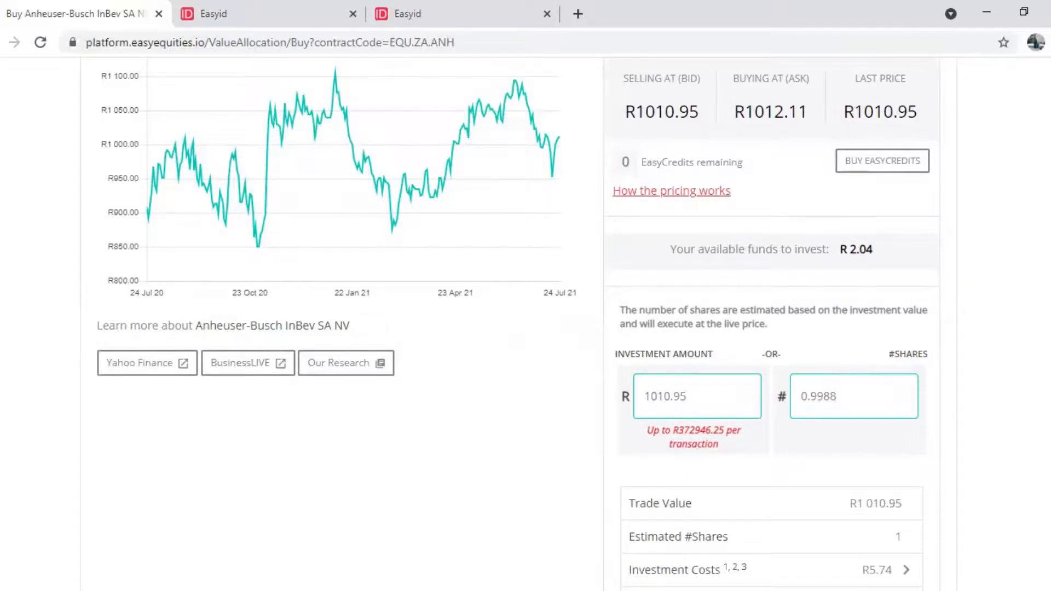
pyautogui.scroll(-1, 525, 328)
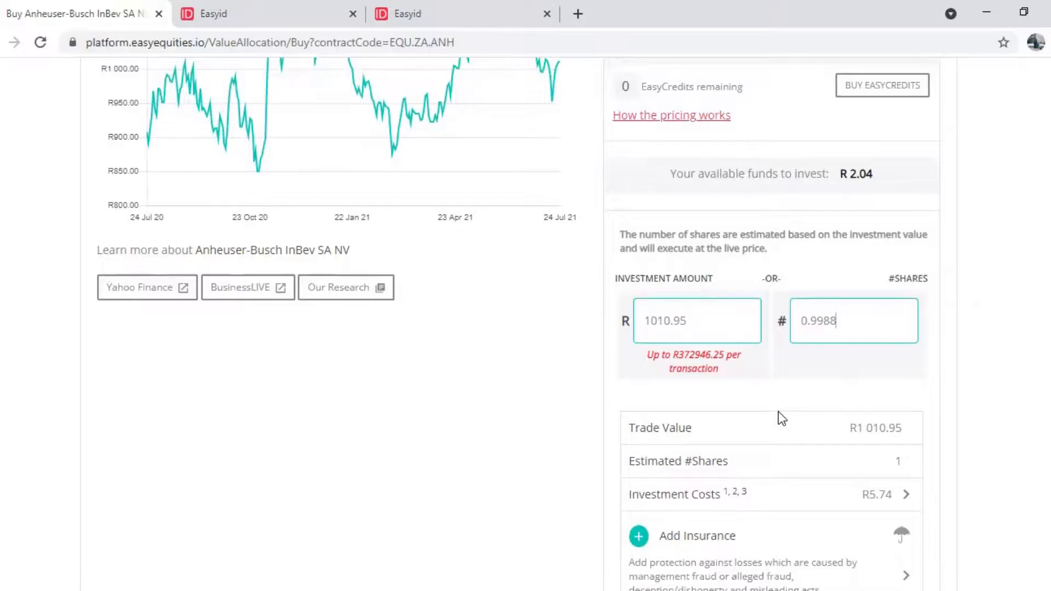
pyautogui.scroll(10, 777, 416)
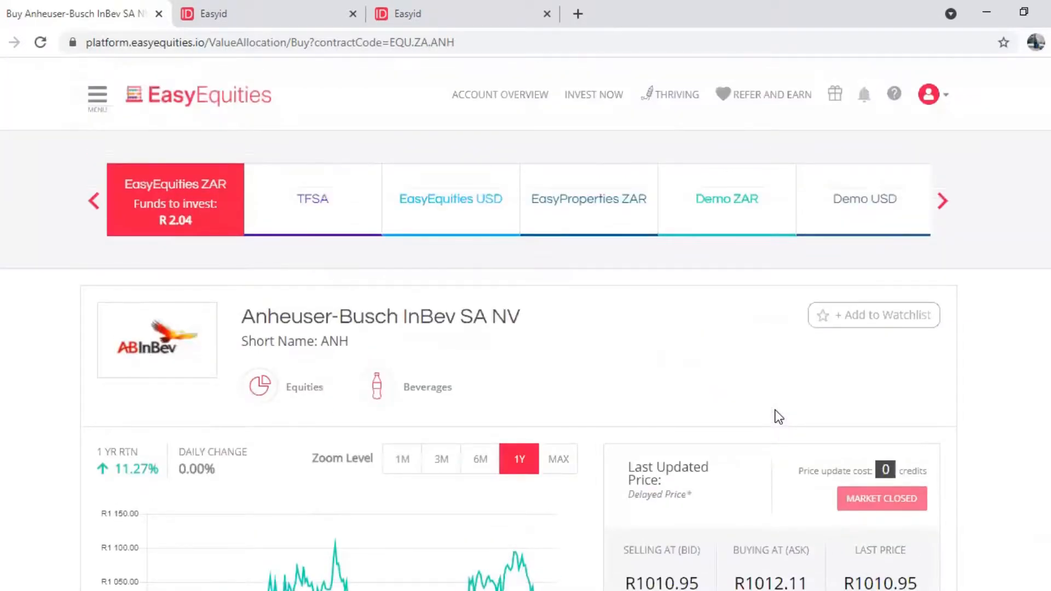